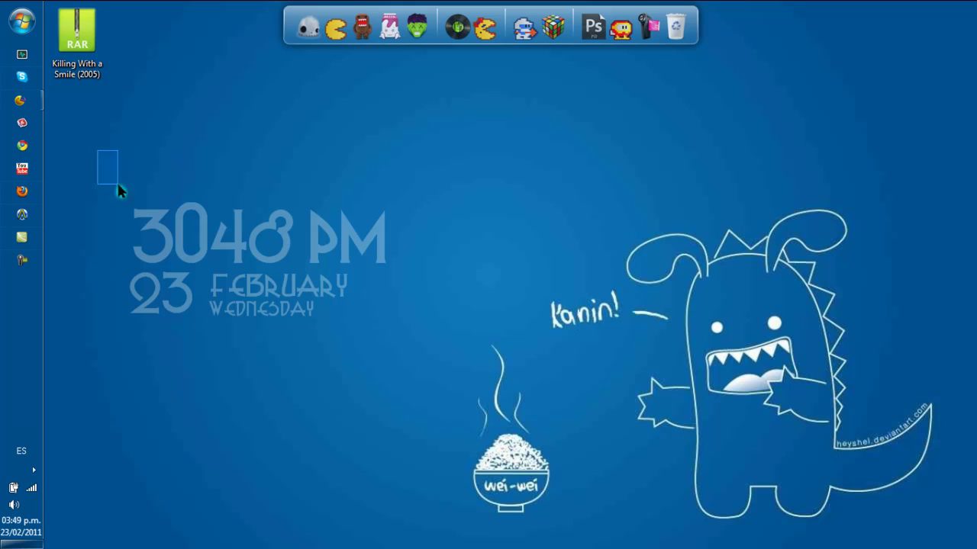
left_click_drag(118, 184, 443, 352)
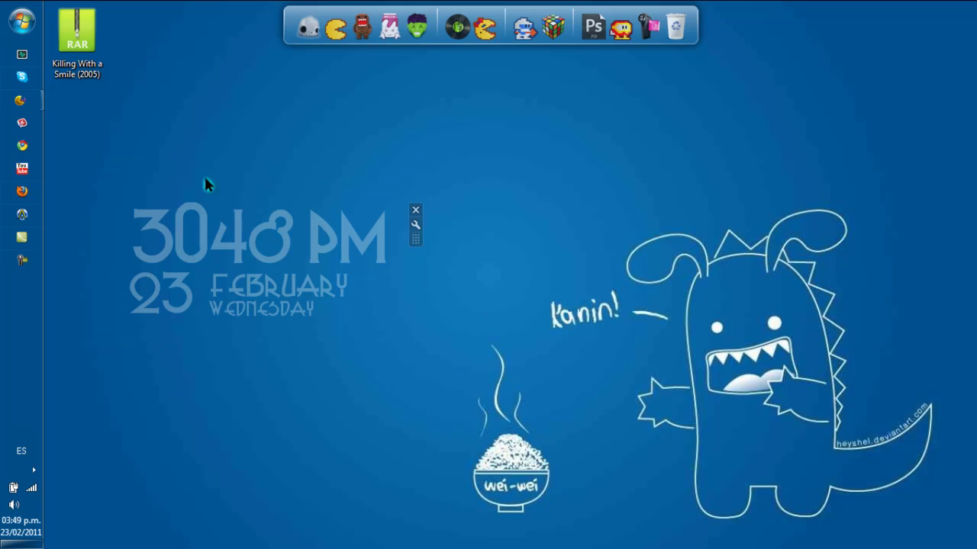
left_click_drag(111, 172, 402, 337)
Step: Switch to Firefox, check the upload progress on the 4shared shared folder page, and minimize the browser
left_click(23, 192)
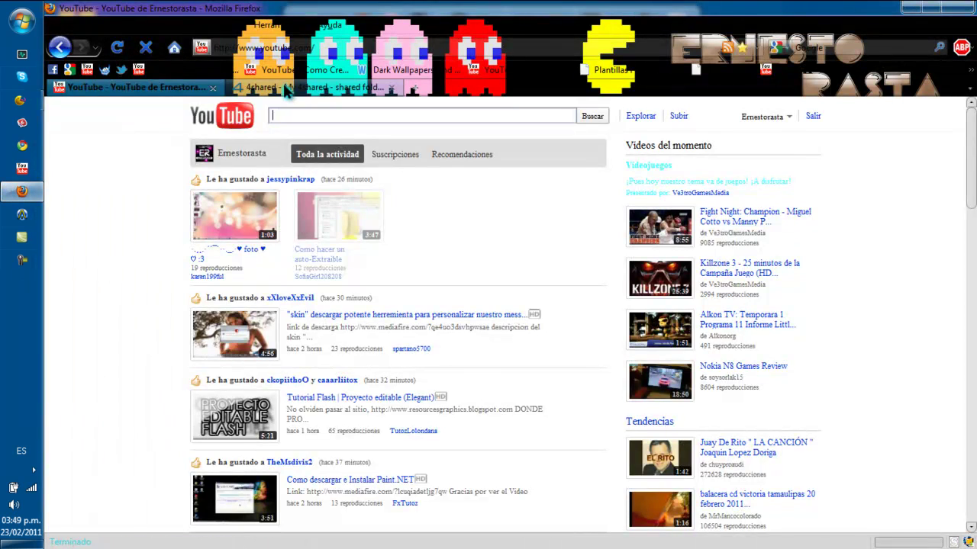
left_click(320, 87)
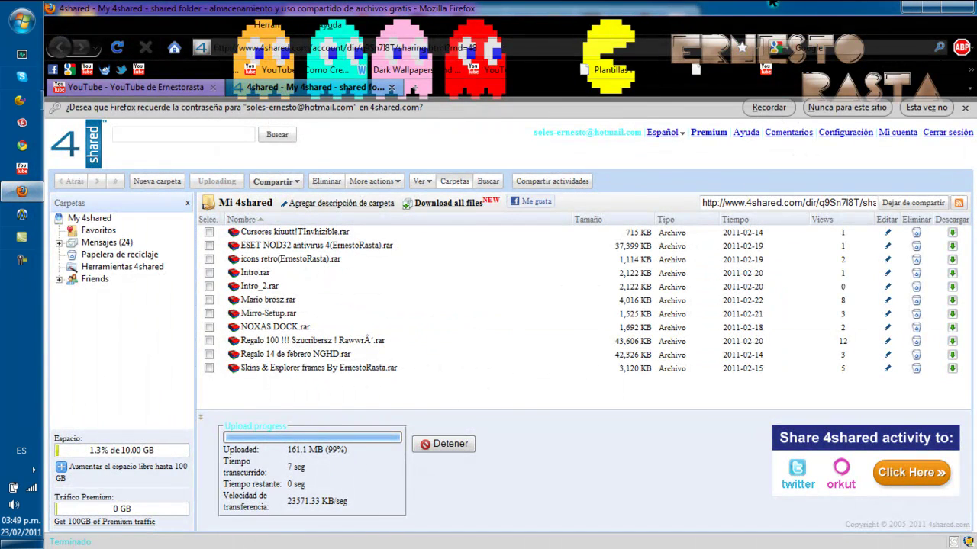
left_click(916, 11)
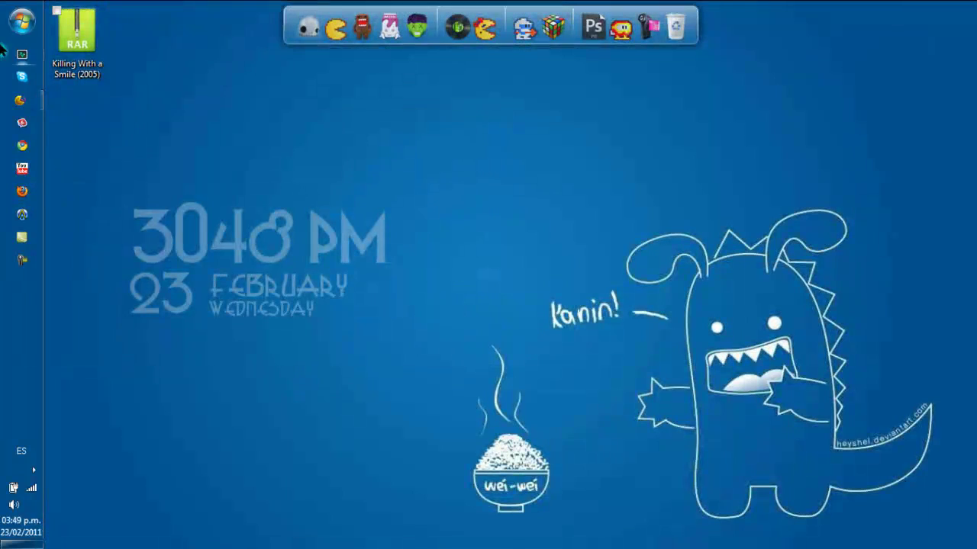
Step: Browse from the Documents library to Disco local (D:) and open the Programasz folder
left_click(21, 21)
left_click(269, 134)
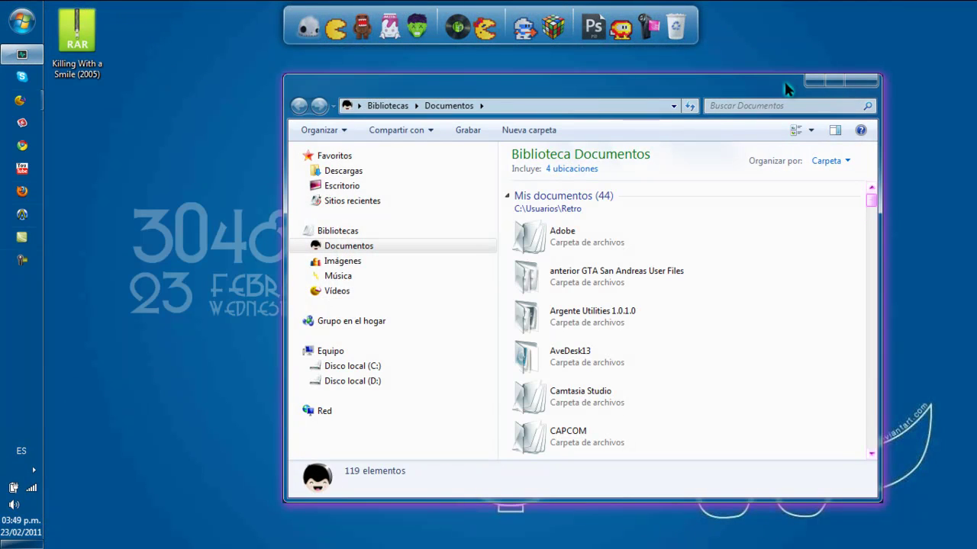
left_click_drag(786, 89, 628, 88)
scroll(554, 251, "down", 3)
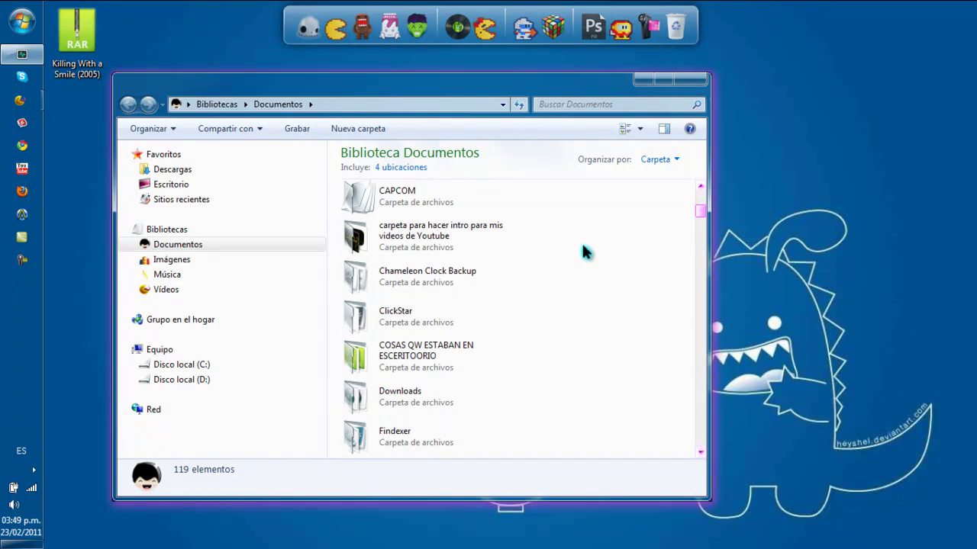
left_click(183, 380)
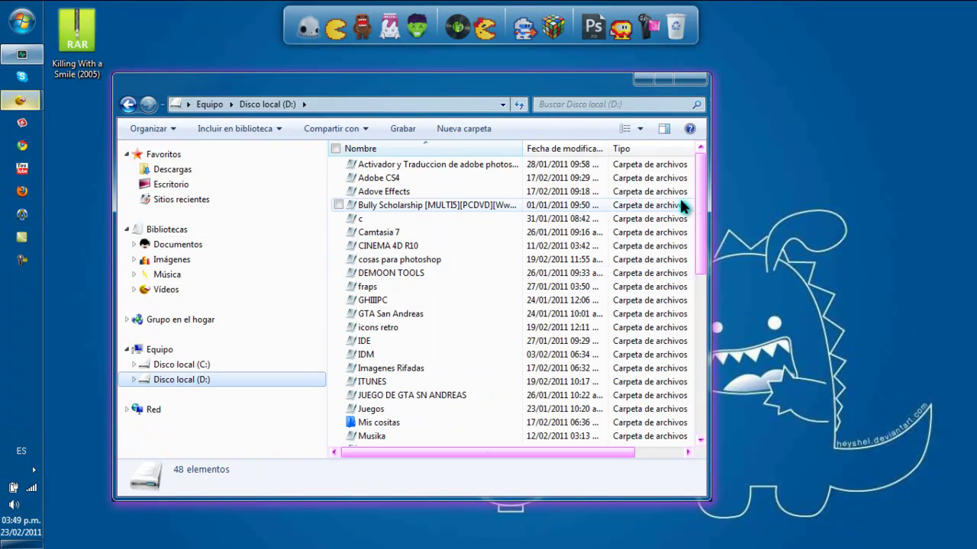
left_click_drag(698, 191, 708, 360)
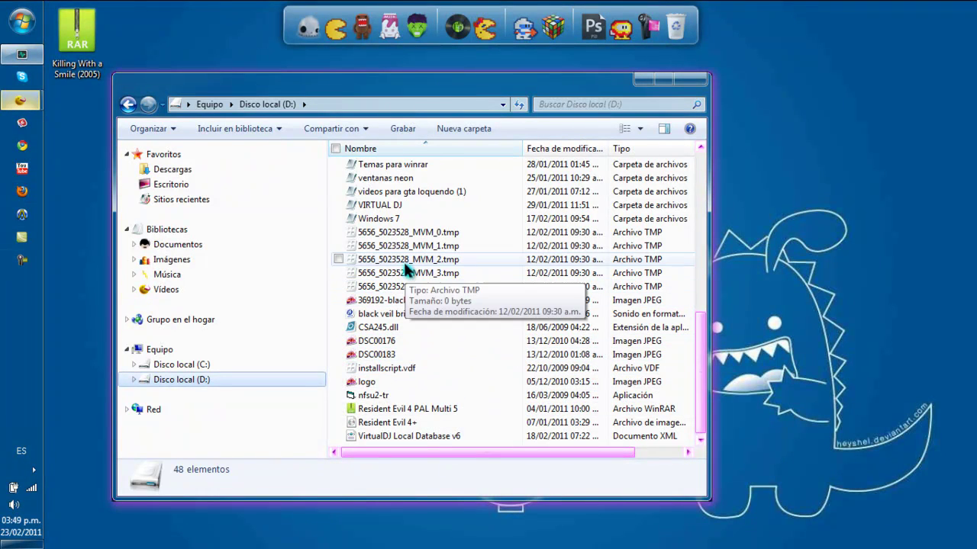
left_click_drag(702, 345, 692, 258)
double_click(432, 354)
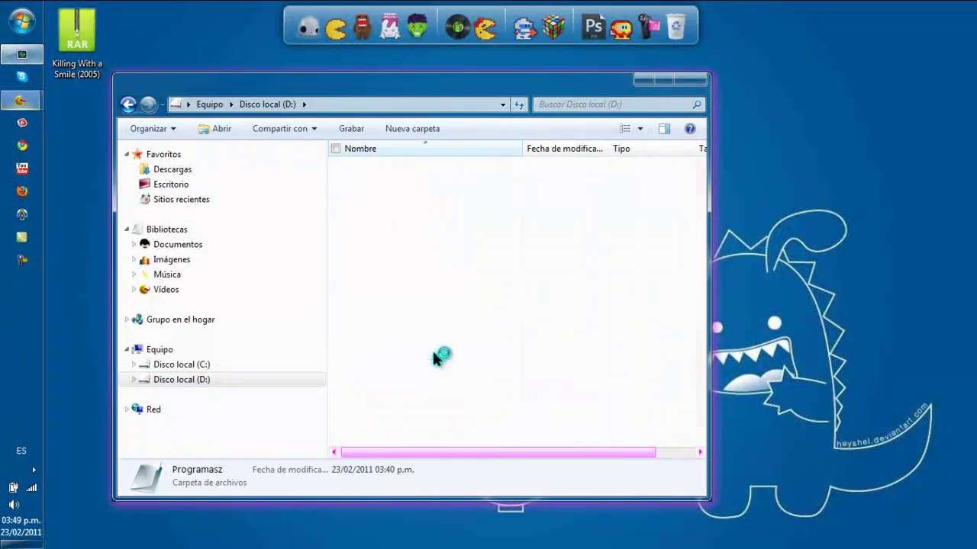
Step: Transfer the camtasia studio 7 archive from the Programasz folder to the desktop and place it above the clock
left_click_drag(705, 211, 701, 355)
left_click(380, 205)
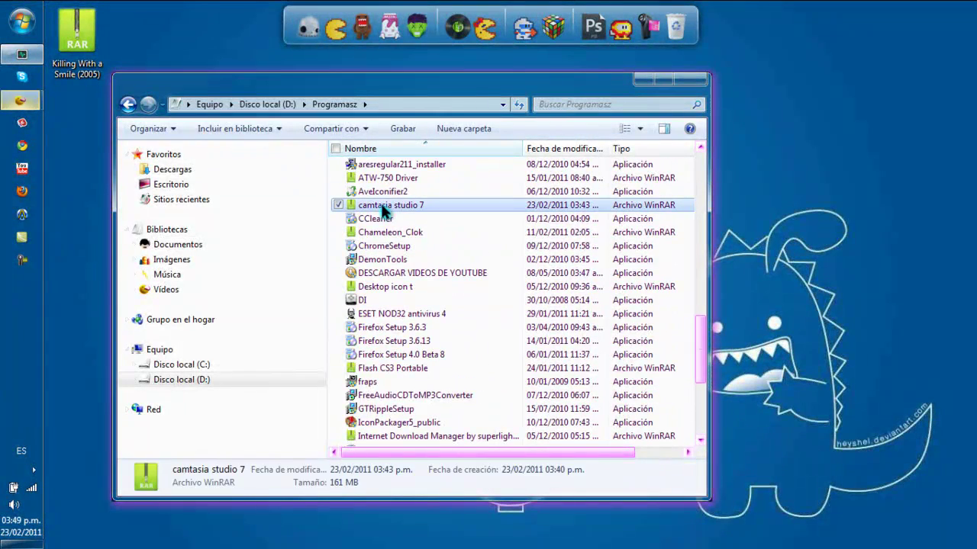
right_click(379, 206)
left_click(419, 455)
key("alt+F4")
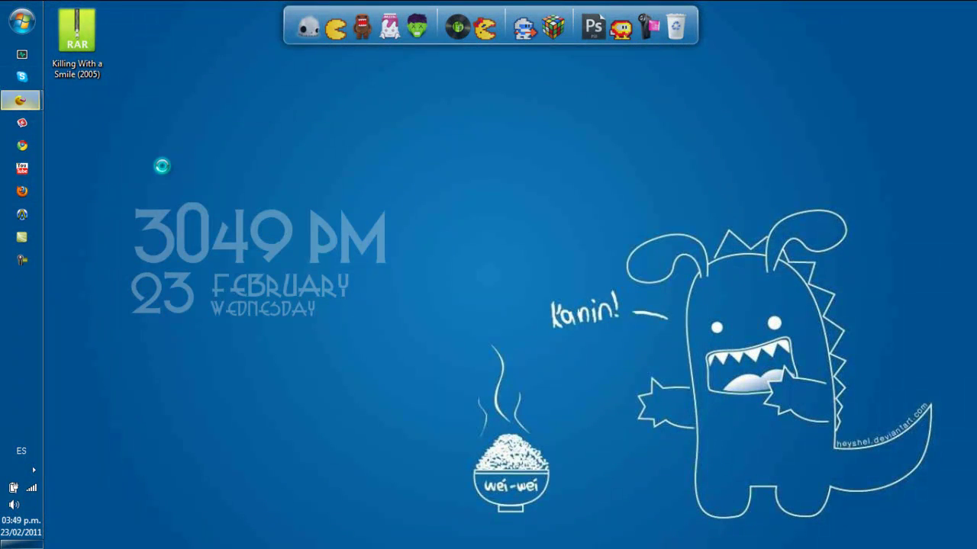
right_click(162, 165)
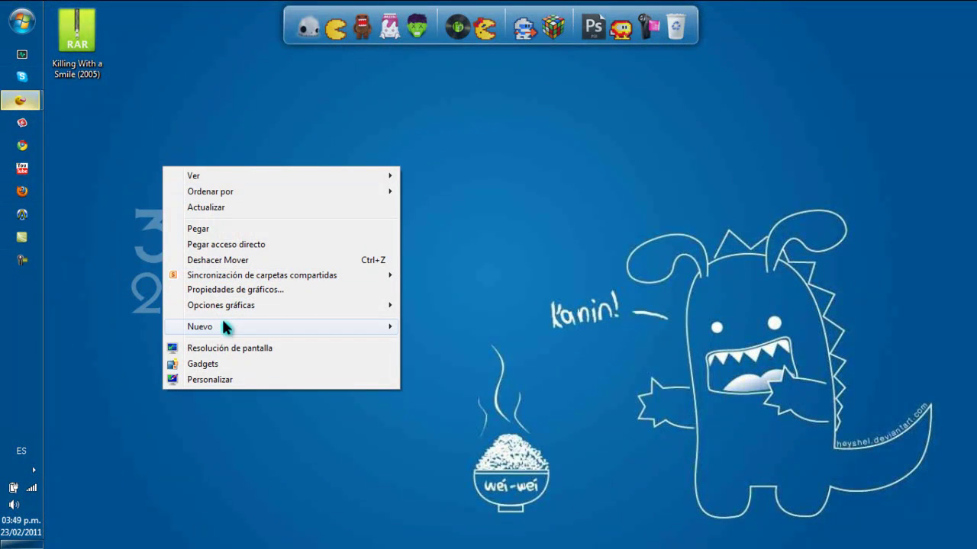
left_click(241, 228)
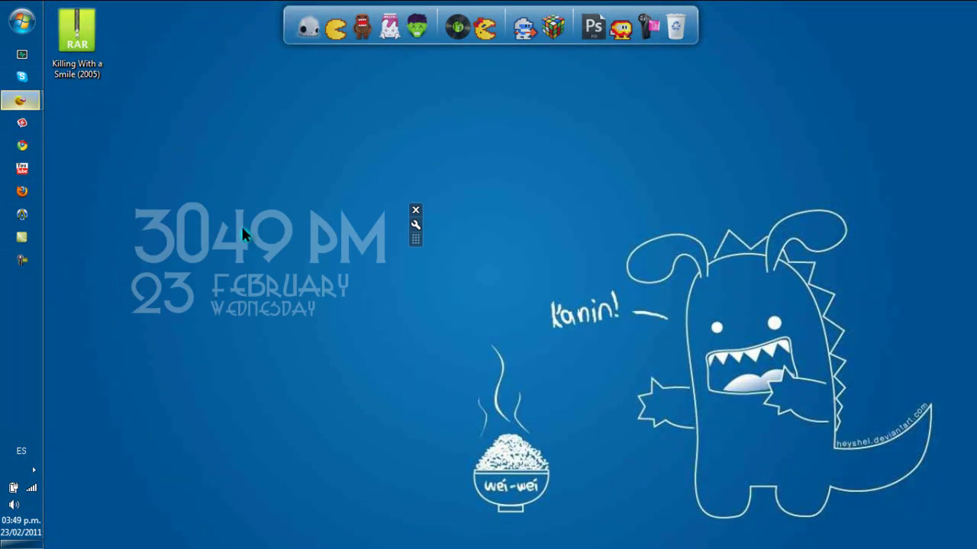
left_click_drag(150, 179, 159, 117)
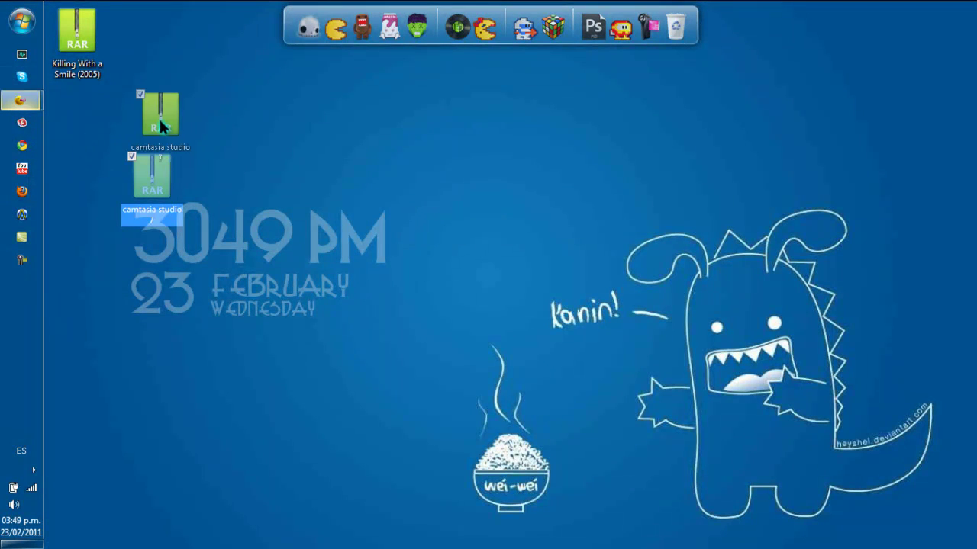
left_click_drag(124, 87, 218, 152)
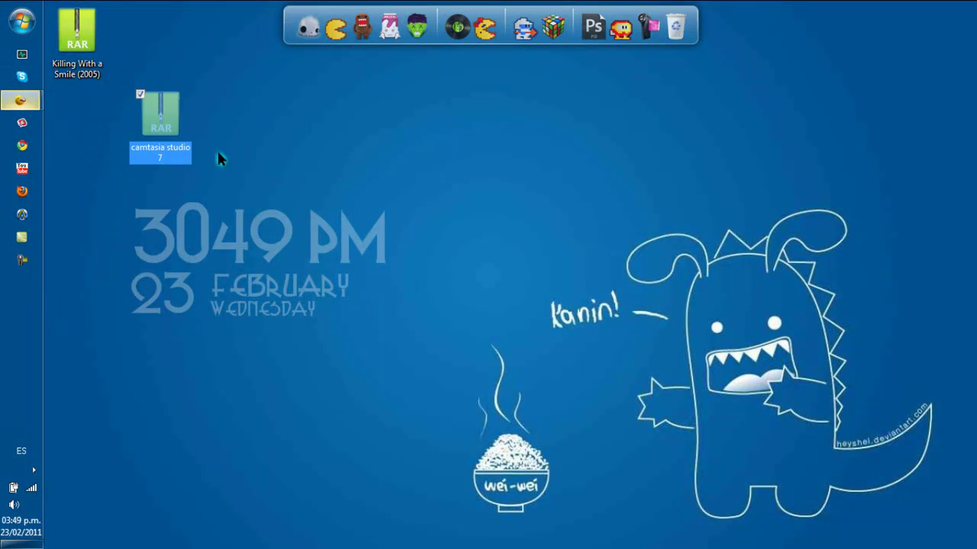
Step: Extract the camtasia studio 7 archive directly onto the desktop
right_click(156, 120)
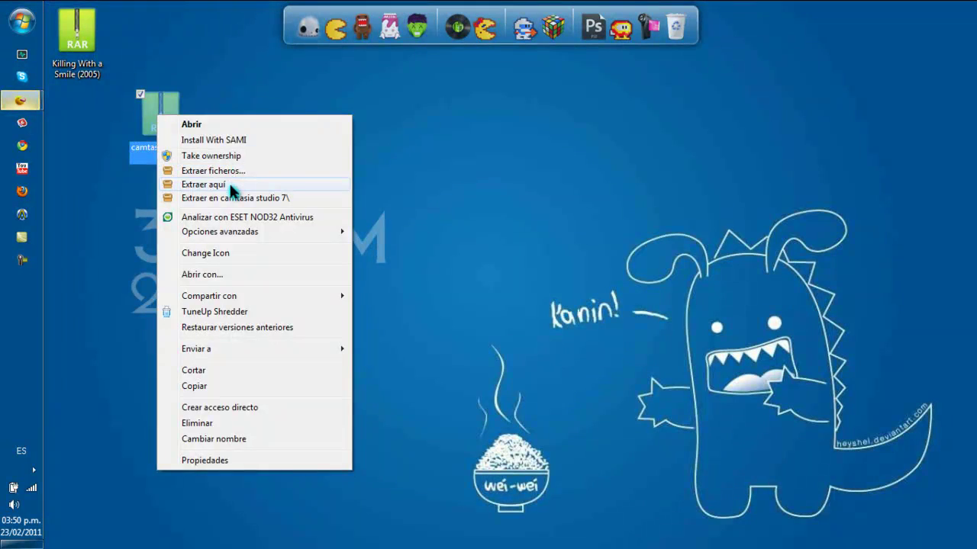
left_click(252, 184)
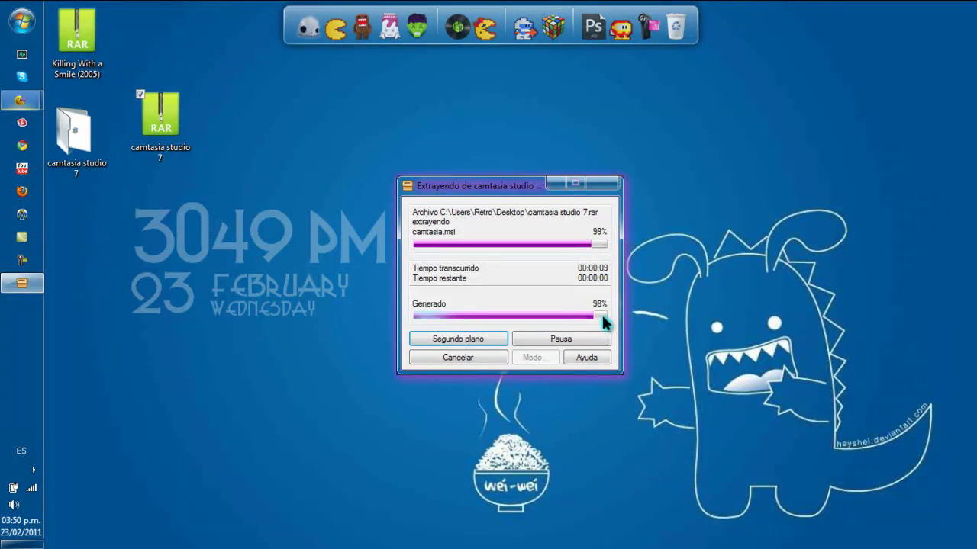
left_click(76, 145)
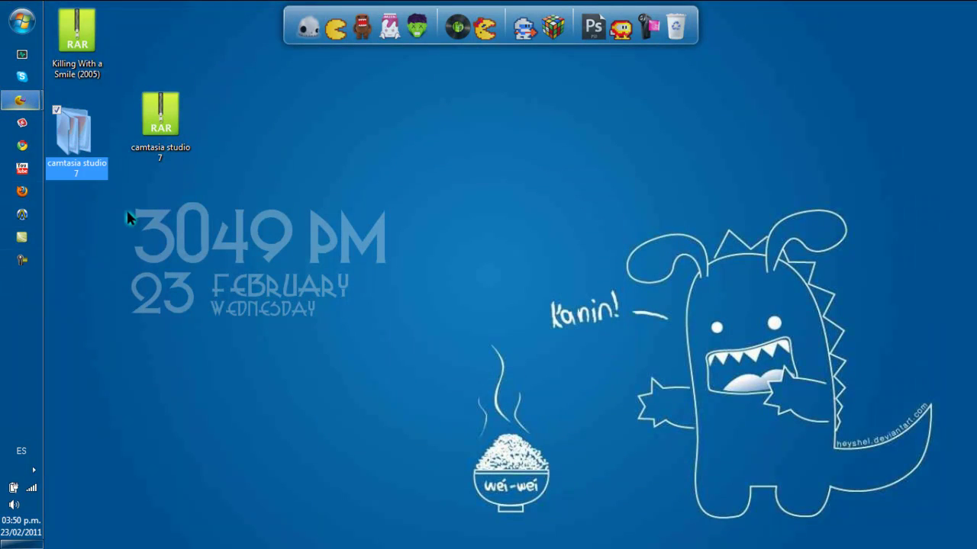
left_click(126, 207)
Step: Open the extracted camtasia studio 7 folder, view both serial text files, and select the camtasia installer package
double_click(84, 147)
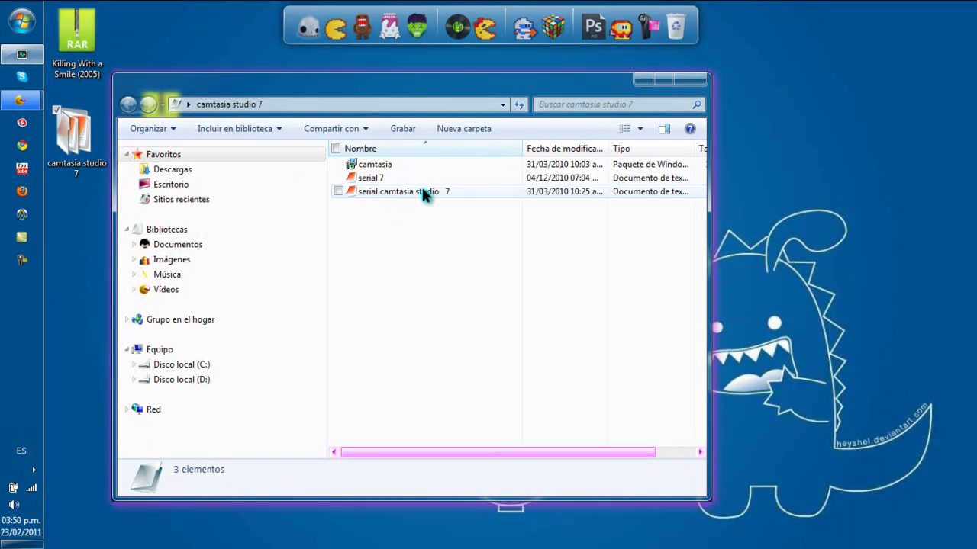
double_click(396, 182)
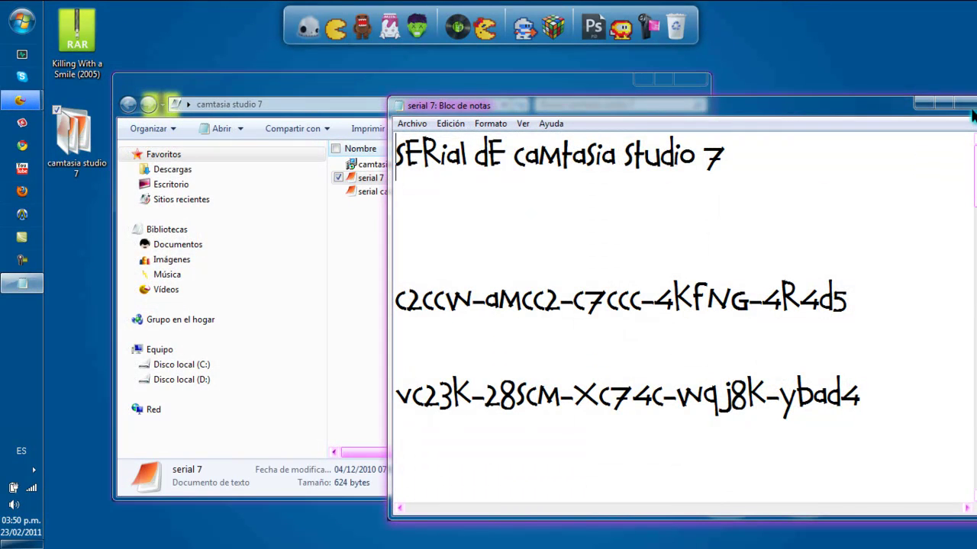
left_click(963, 104)
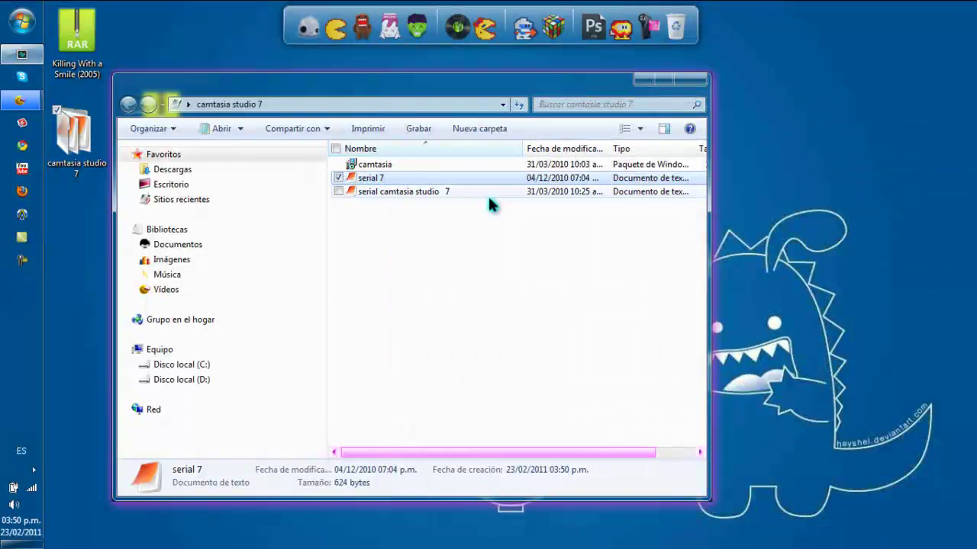
double_click(477, 192)
left_click(963, 104)
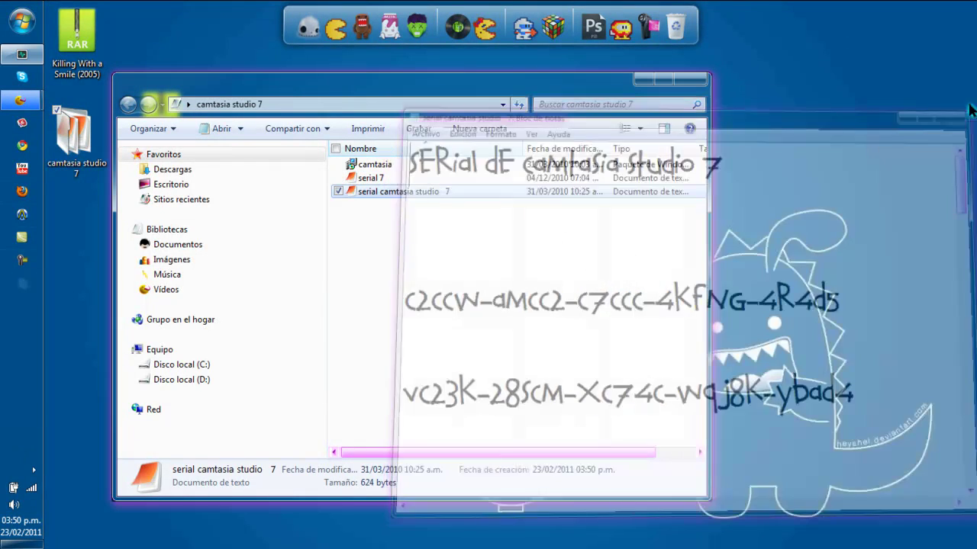
left_click(368, 166)
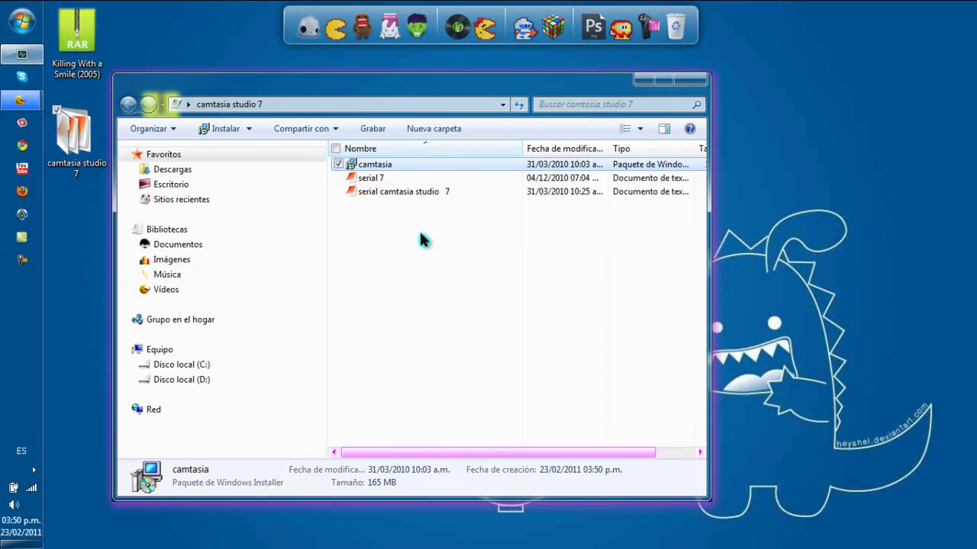
Step: Review the serial camtasia studio 7 text file again, closing it and the folder window when finished
left_click_drag(277, 93, 343, 90)
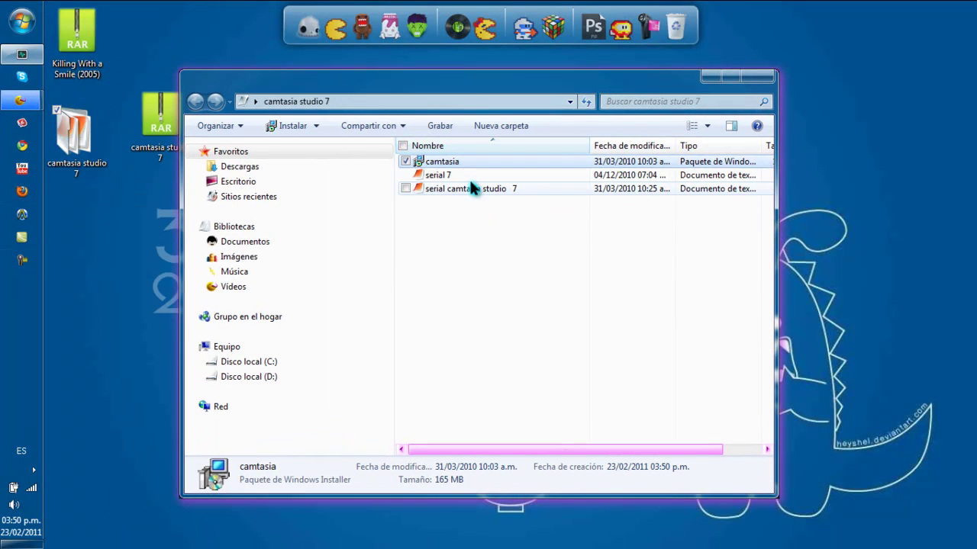
double_click(473, 188)
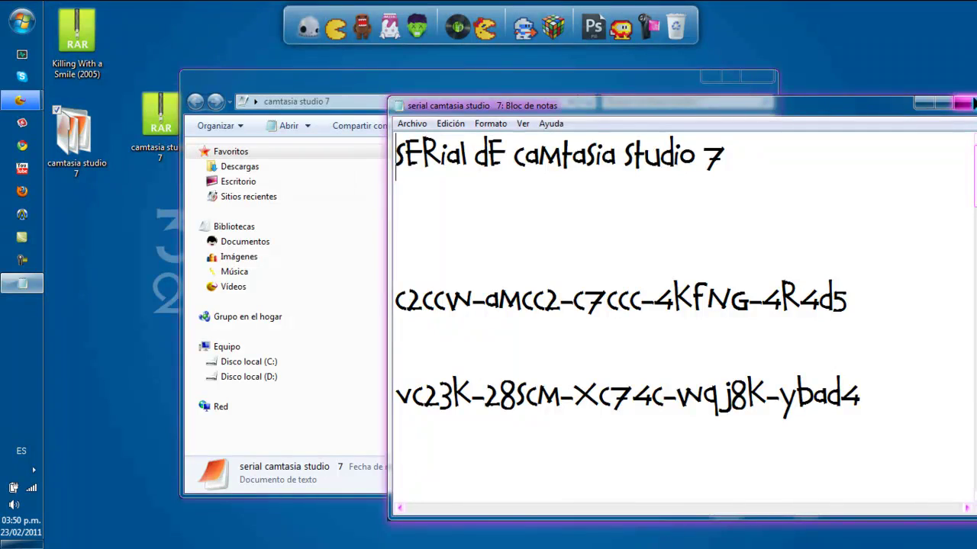
left_click(971, 104)
double_click(440, 193)
left_click(972, 106)
left_click(758, 80)
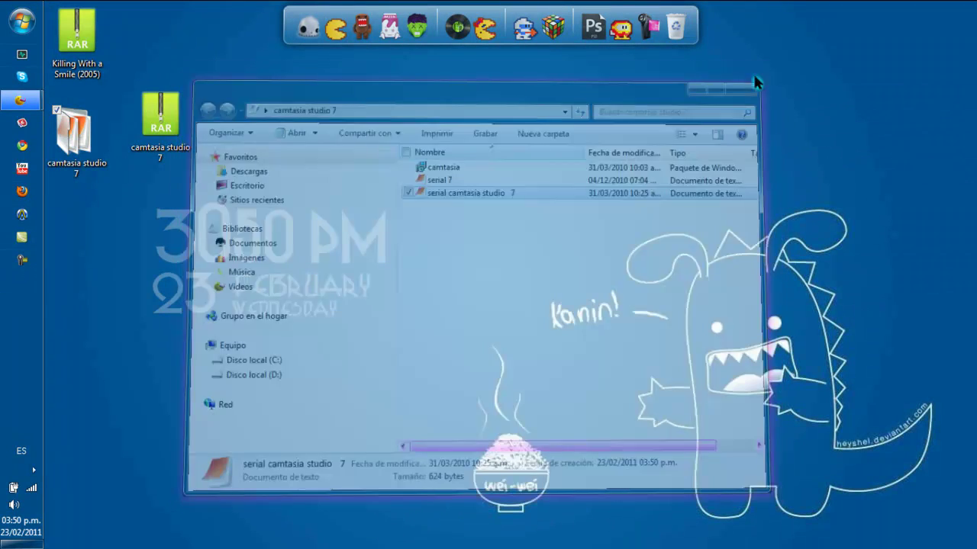
Step: Launch Camtasia Studio with an untitled project
left_click_drag(771, 150, 422, 403)
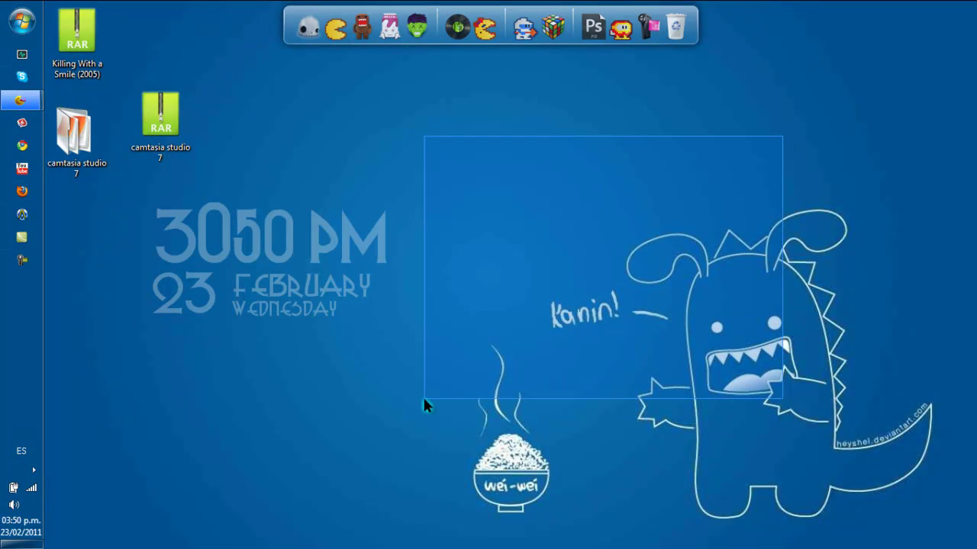
left_click(22, 237)
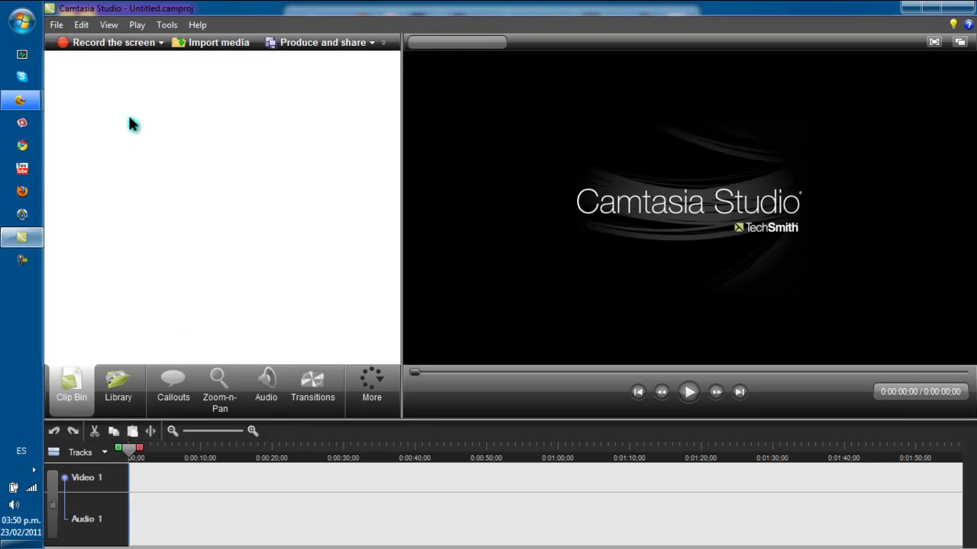
left_click(59, 26)
left_click(386, 154)
left_click(11, 9)
left_click(215, 129)
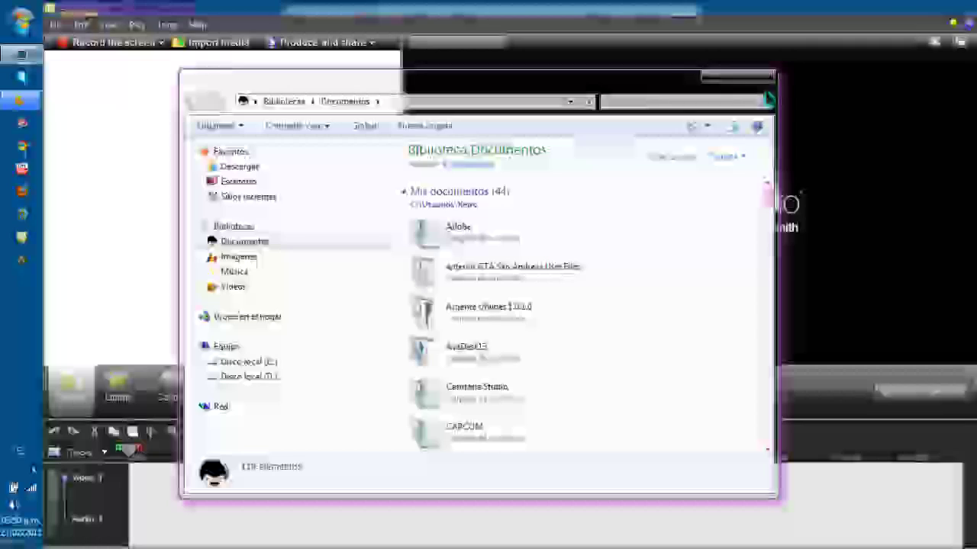
left_click(759, 76)
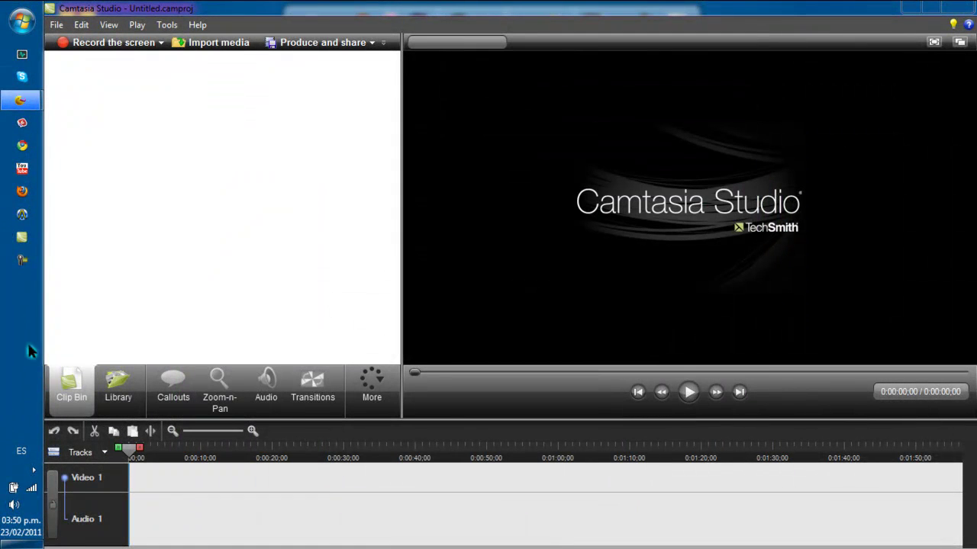
Step: Bring up the recorder controls for the running screen capture
left_click(21, 260)
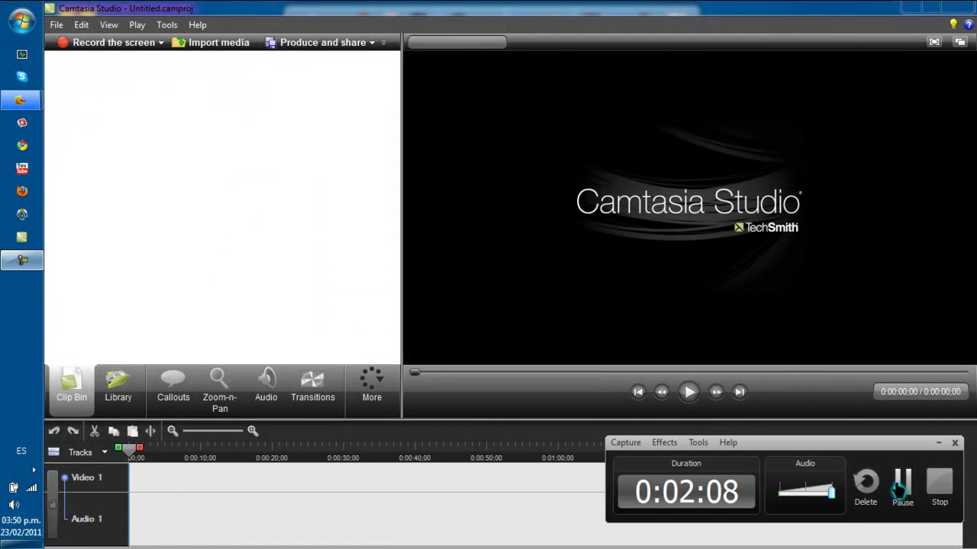
key("F10")
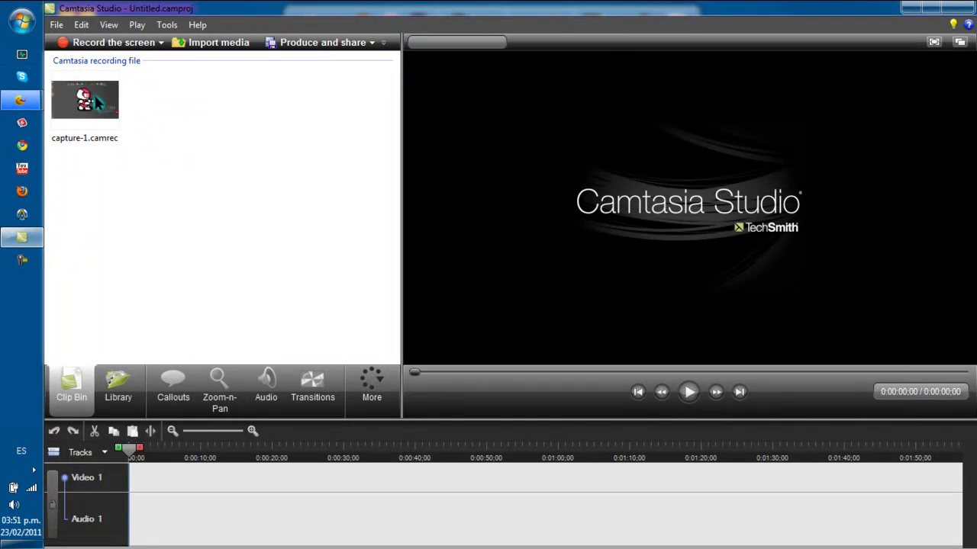
Step: Add the capture-1.camrec clip to the timeline and set the editing dimensions to 1280 x 720 (YouTube & HD)
left_click_drag(98, 103, 106, 179)
left_click_drag(139, 463, 140, 473)
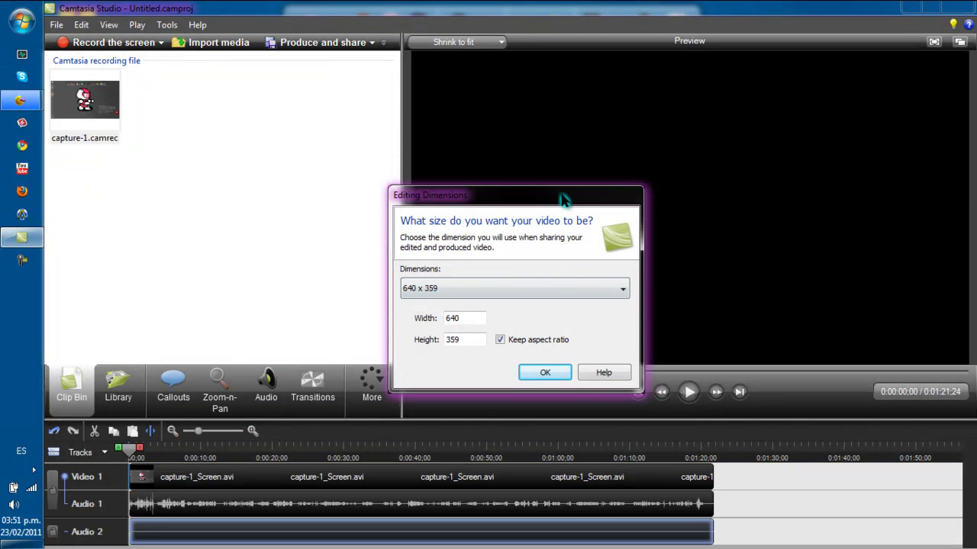
left_click_drag(565, 189, 355, 156)
left_click(315, 250)
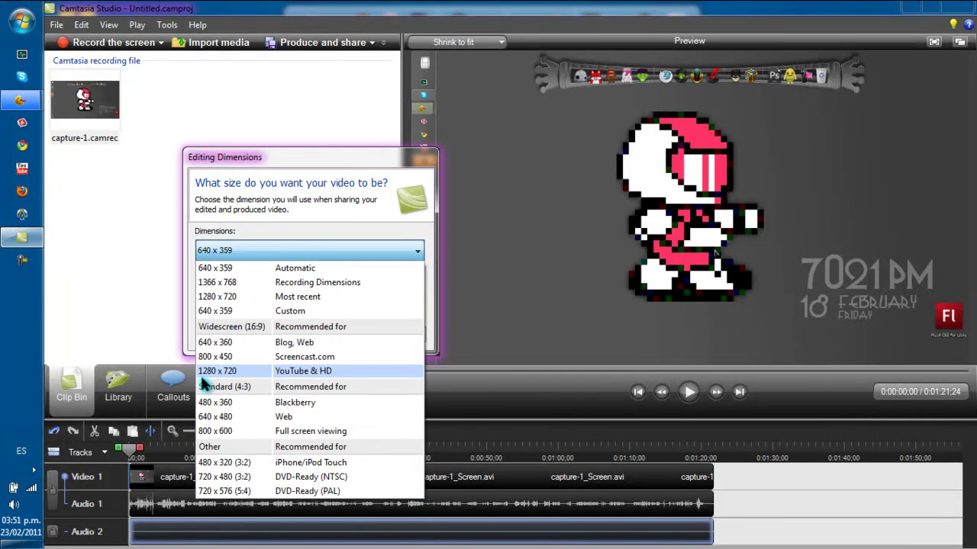
left_click(330, 374)
left_click(340, 327)
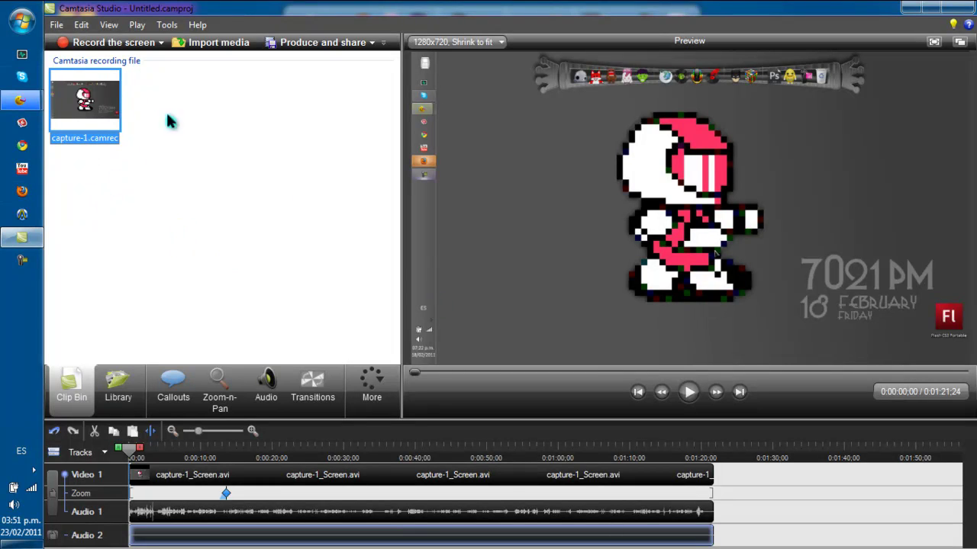
Step: Deselect the clip in the Clip Bin and lock the Video 1 track with its linked Zoom and Audio 1 tracks
left_click_drag(235, 108, 294, 166)
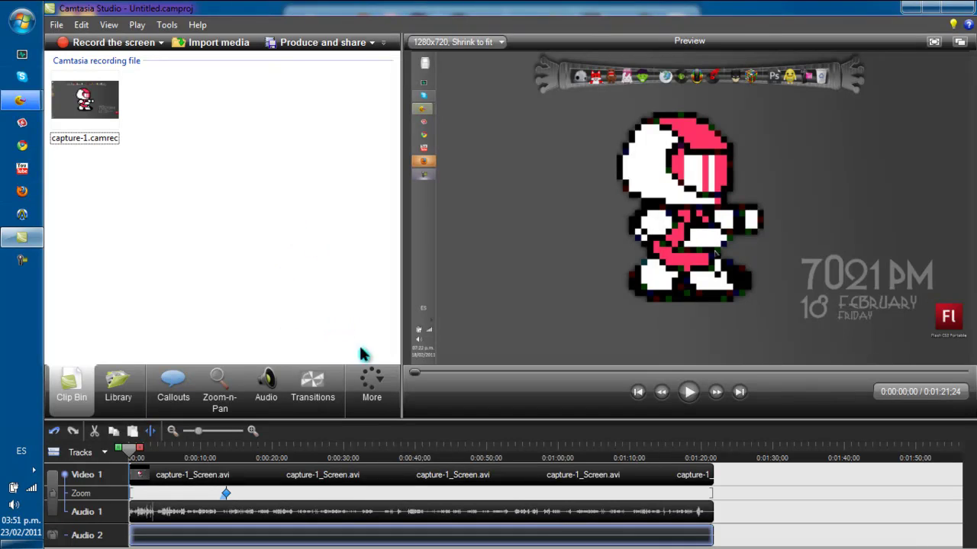
left_click(53, 476)
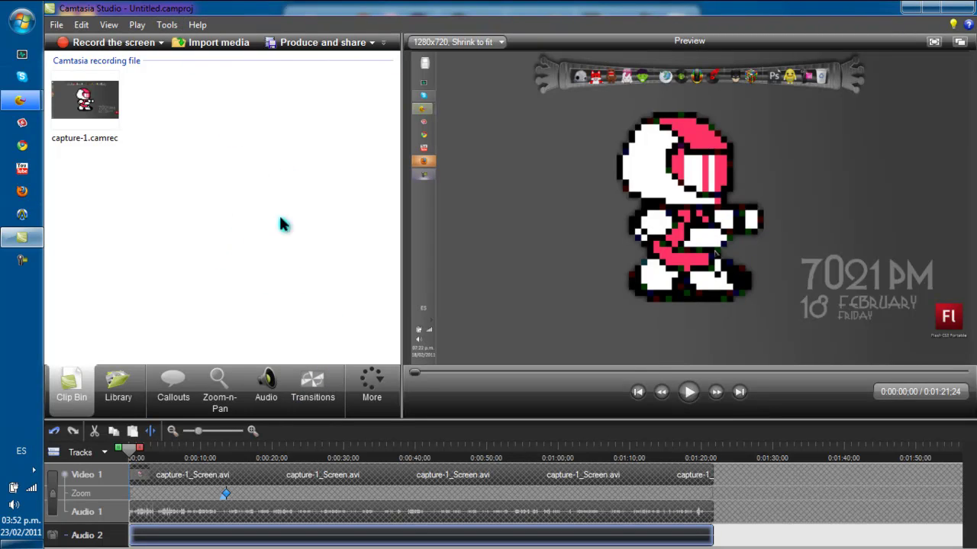
Step: Start producing the project with the Share to YouTube preset and proceed to the sign-in page
left_click(320, 42)
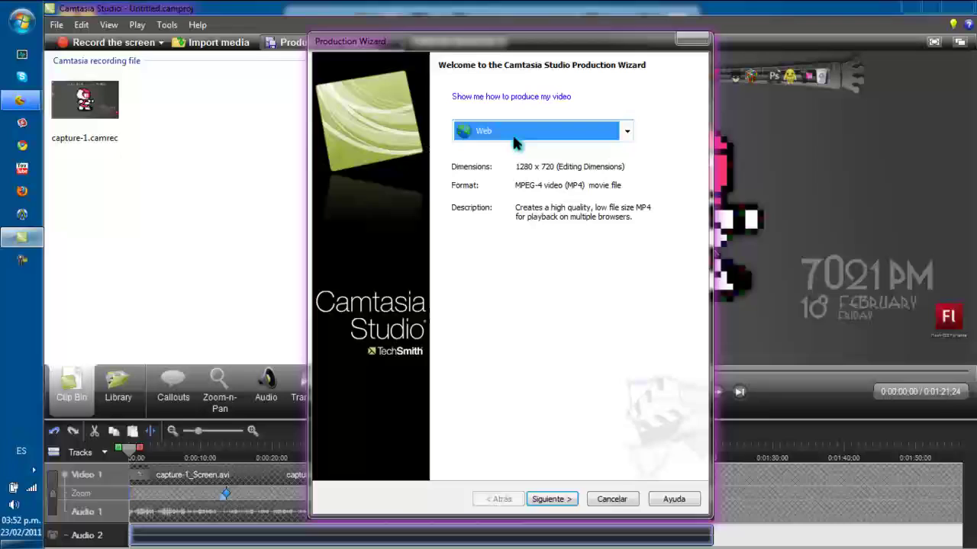
left_click(516, 144)
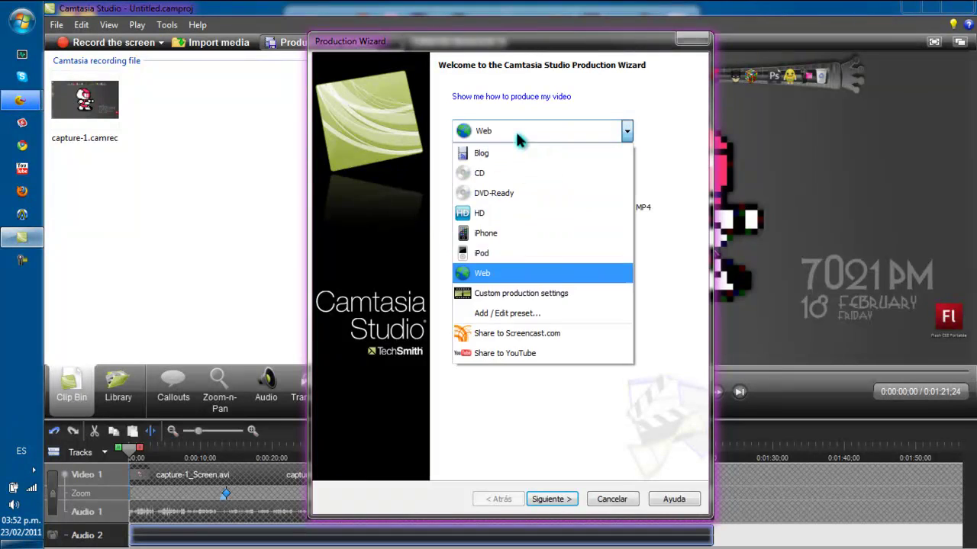
left_click(519, 355)
left_click(553, 499)
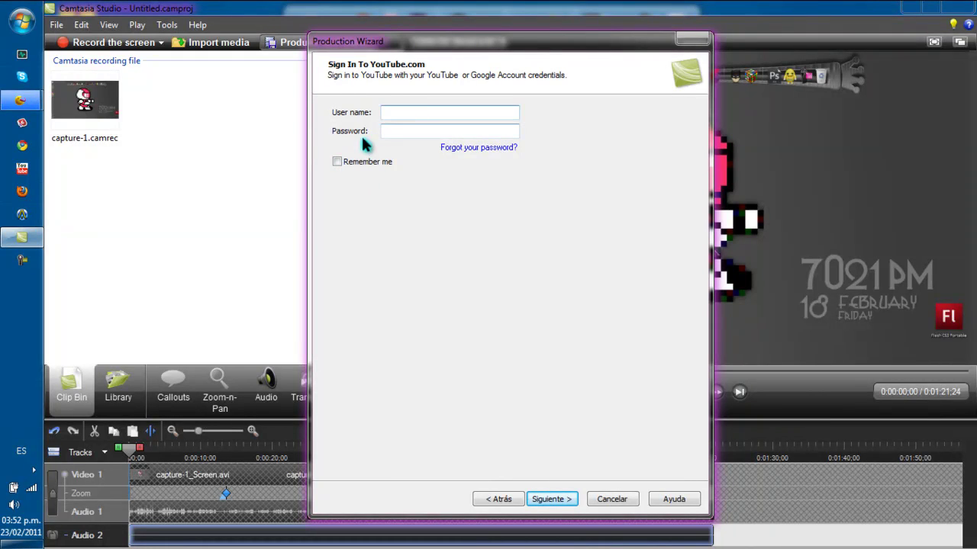
Step: Sign in to YouTube with the account user name and password, with Remember me enabled
left_click(337, 163)
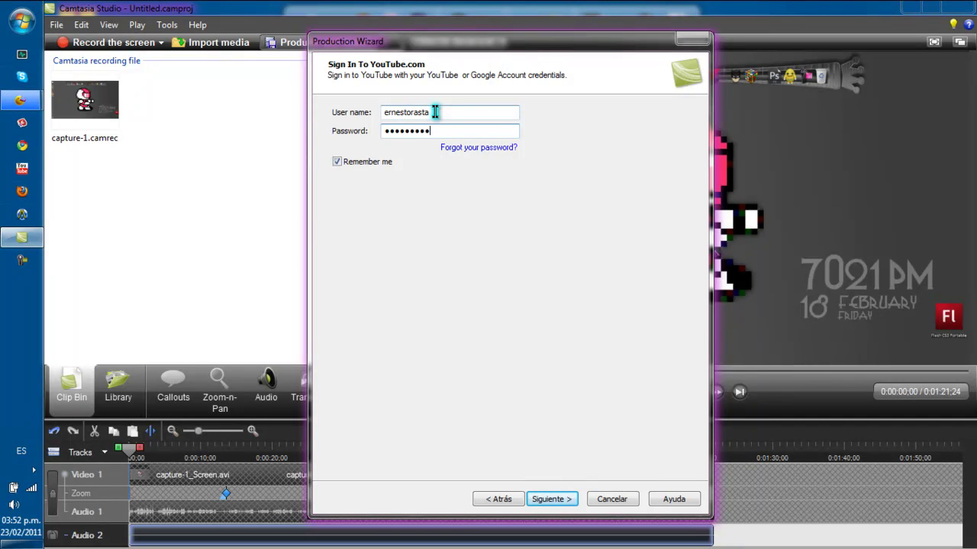
left_click(566, 501)
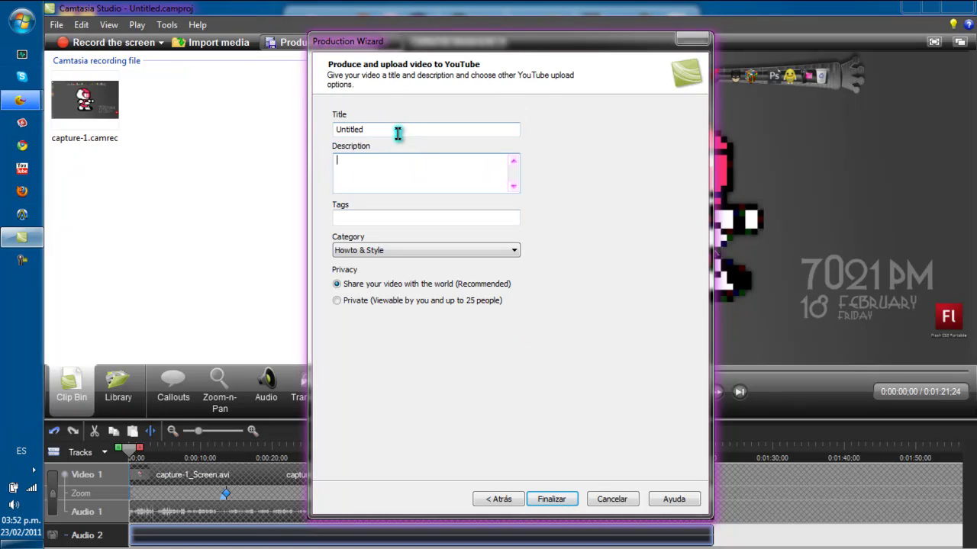
Step: Fill in the YouTube upload details with the title prueba, the description asfdasdf and the tag fsafas
left_click_drag(399, 130, 335, 127)
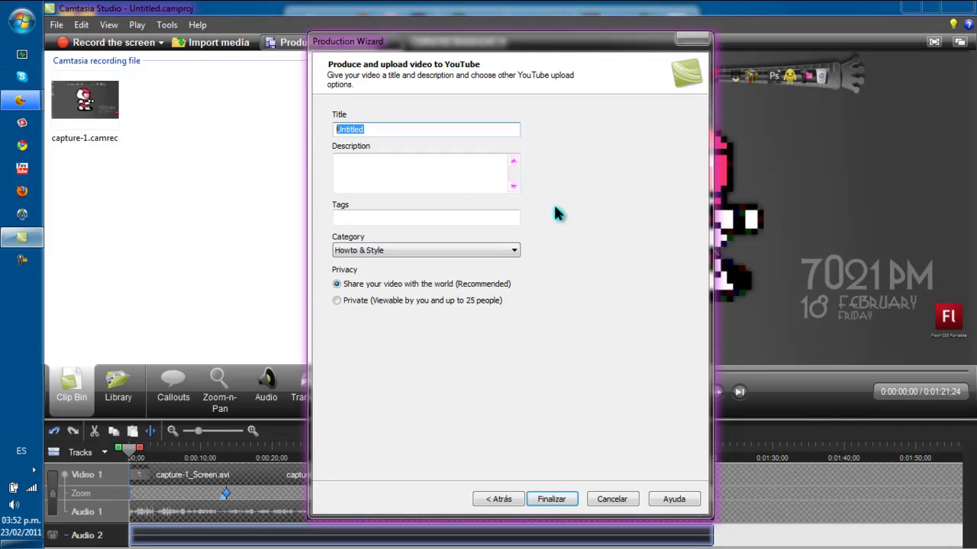
type("pruev")
key("BackSpace")
type("ba")
left_click(477, 177)
type("asfdasdf")
left_click(419, 217)
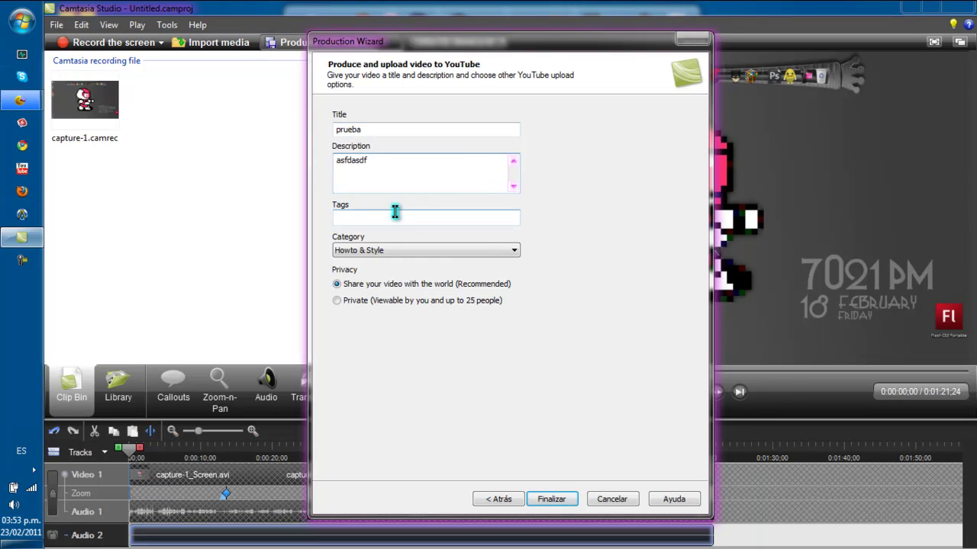
type("fsafas")
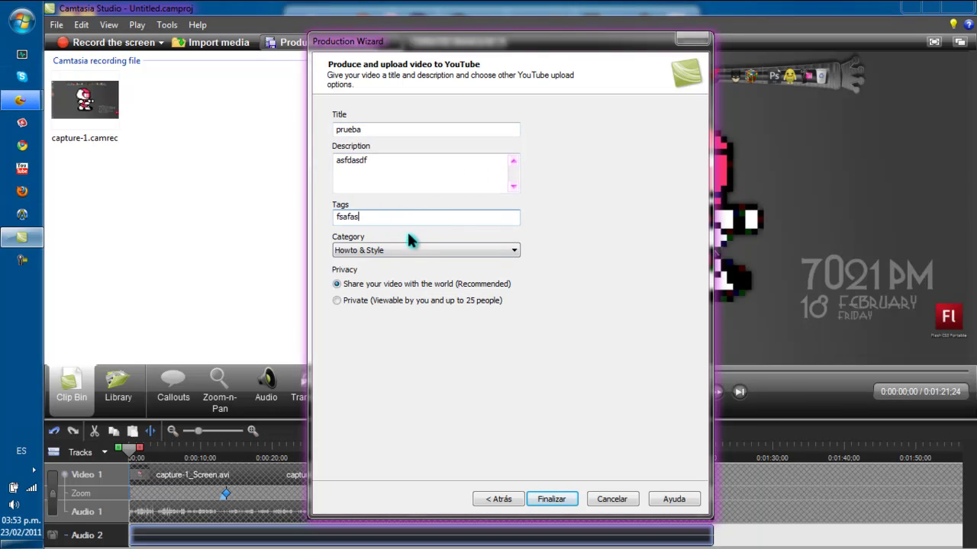
Step: Choose the Howto & Style category, keep the video shared with the world, and start rendering and uploading it
key("Tab")
left_click(390, 251)
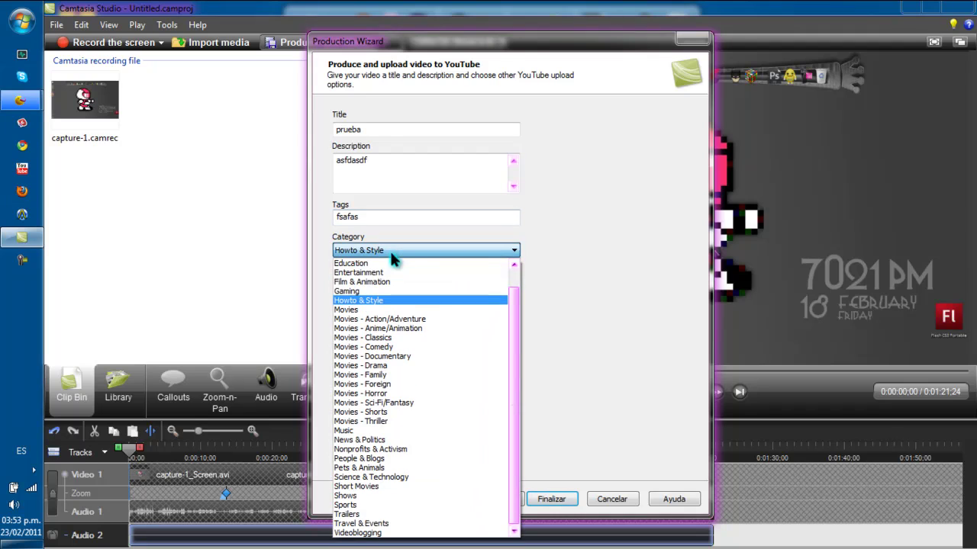
left_click(410, 302)
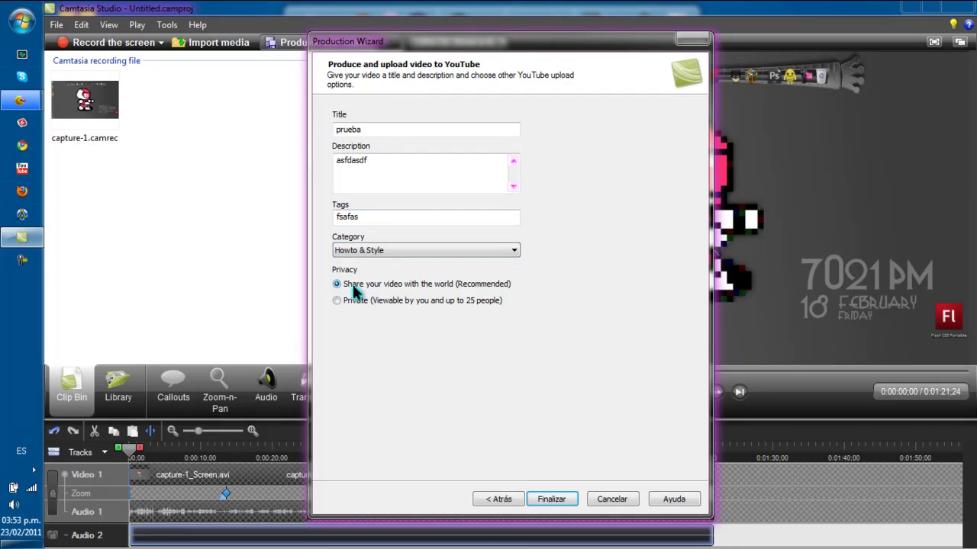
left_click(554, 499)
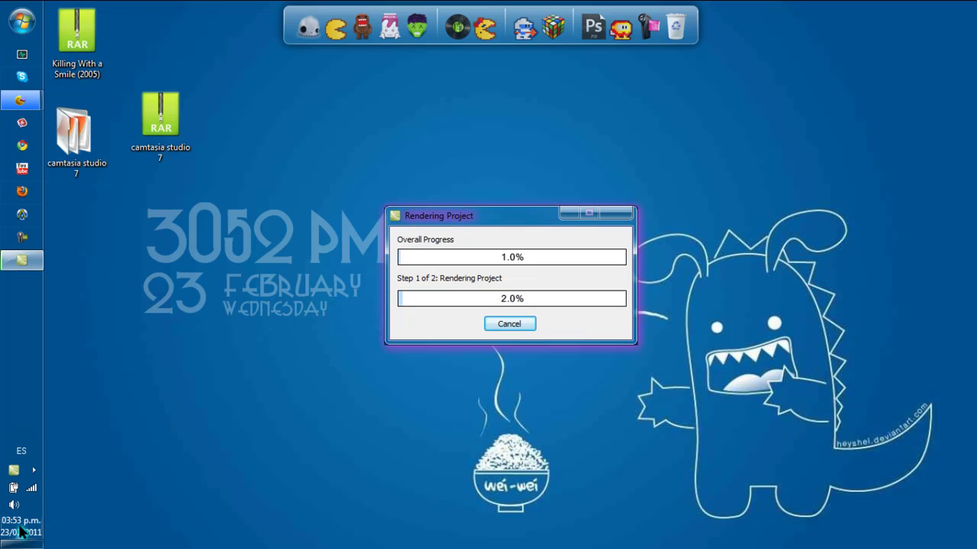
Step: Bring up the recorder controls and pause the running screen capture
left_click(23, 237)
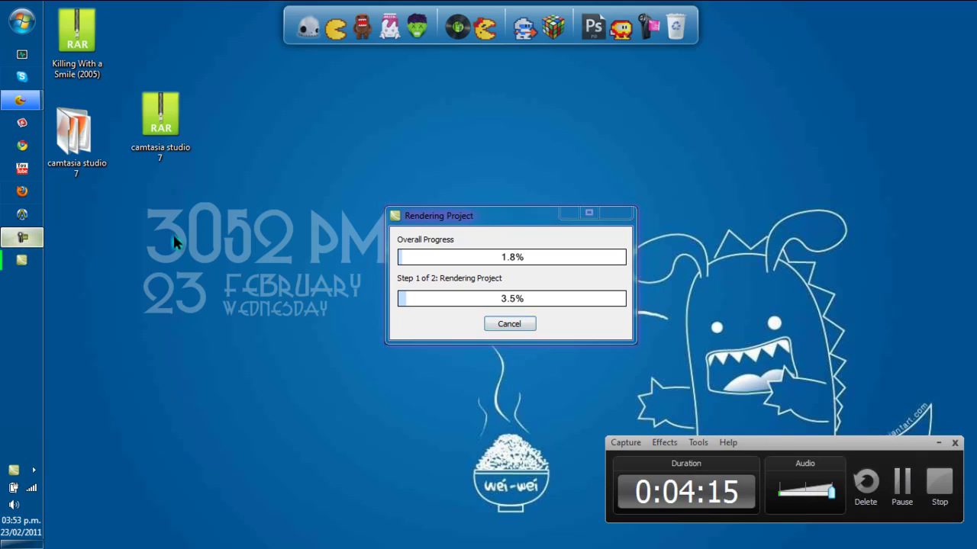
left_click(900, 482)
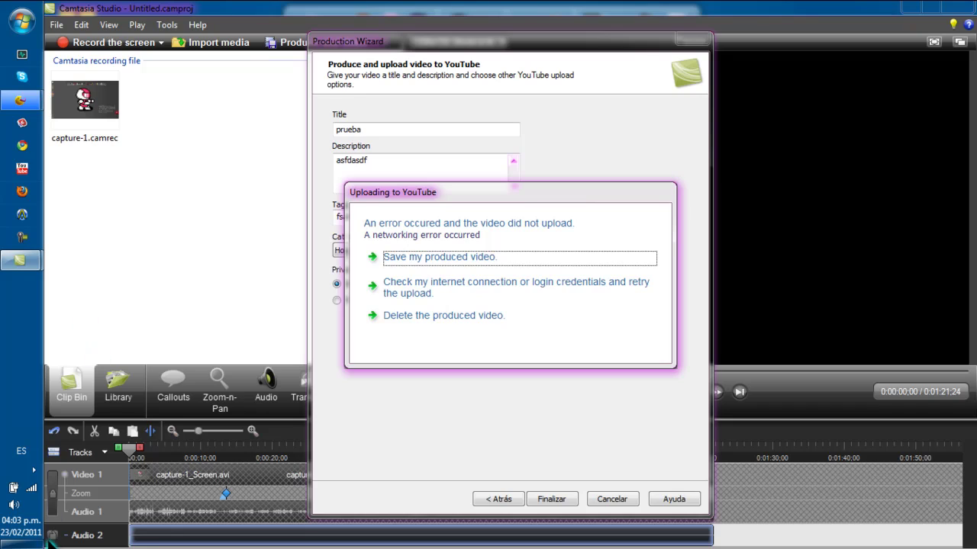
Step: Save the produced video to the desktop (Escritorio) as an MP4 file named asa
mouse_move(21, 527)
left_click_drag(559, 194, 535, 152)
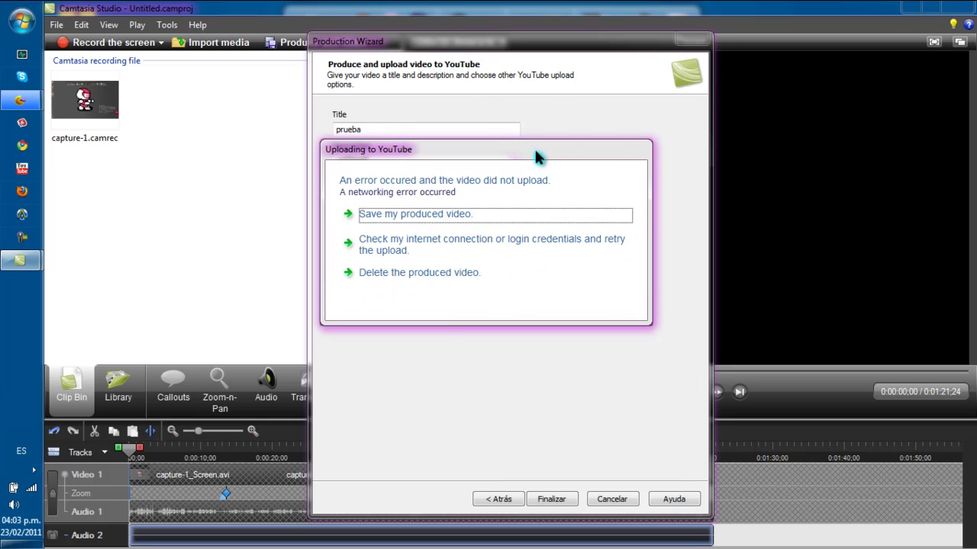
left_click(433, 215)
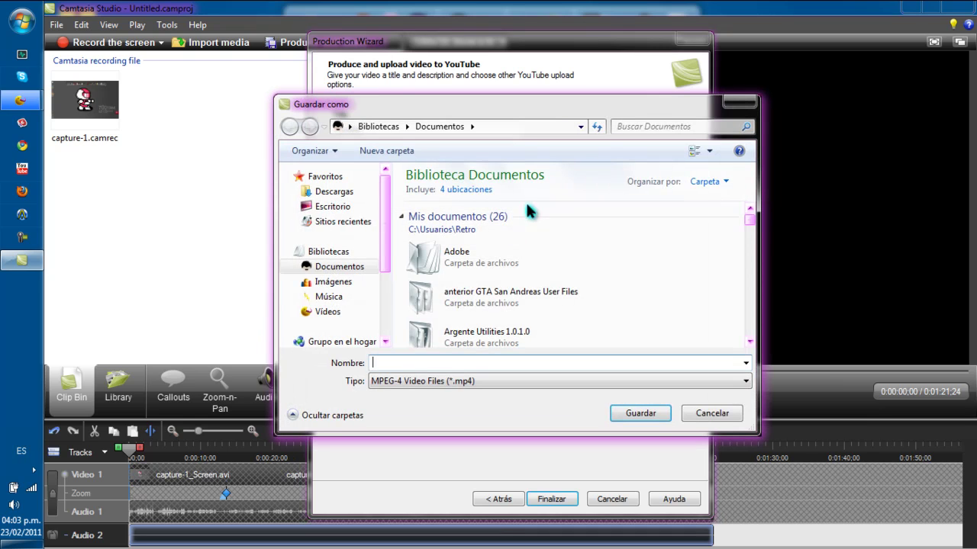
left_click(325, 207)
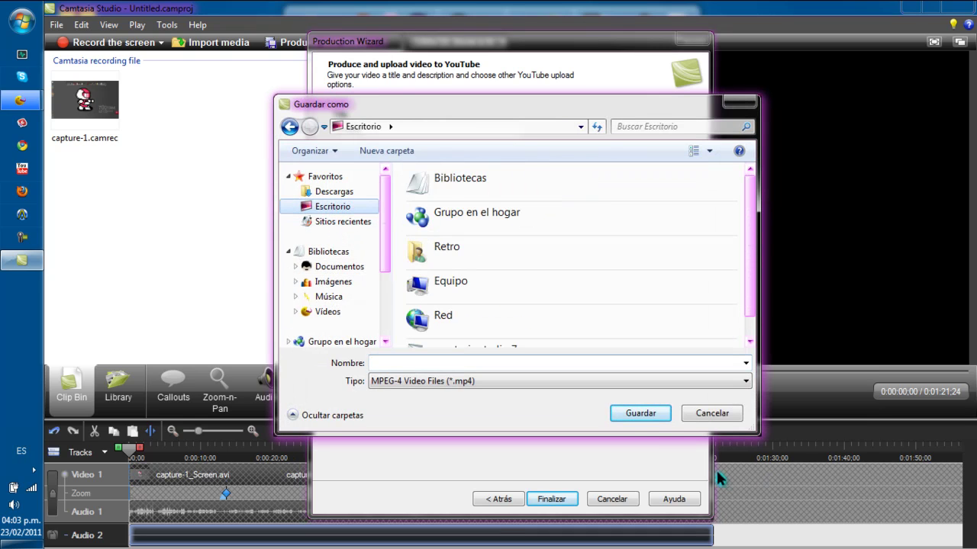
left_click(529, 365)
type("asa")
left_click(637, 415)
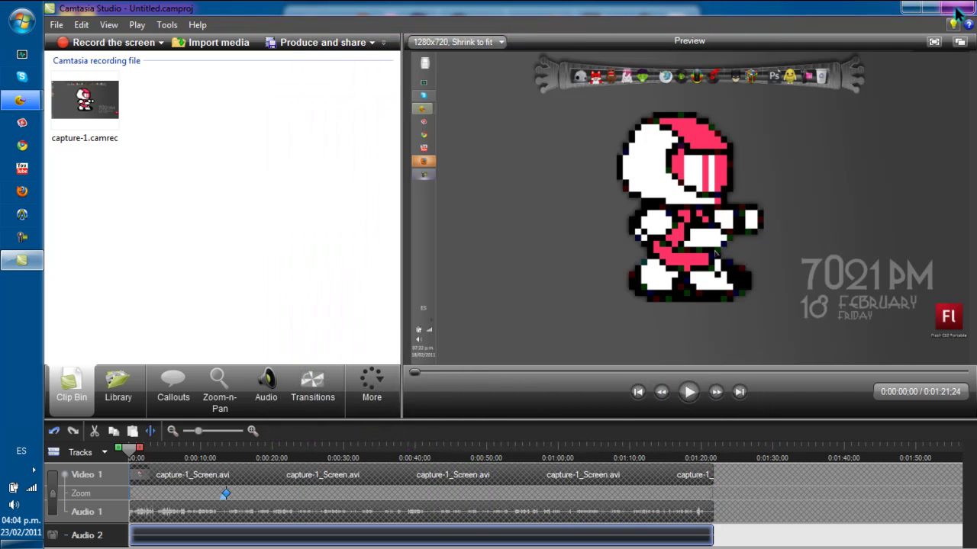
Step: Close Camtasia Studio without saving the changes to Untitled.camproj
left_click(952, 8)
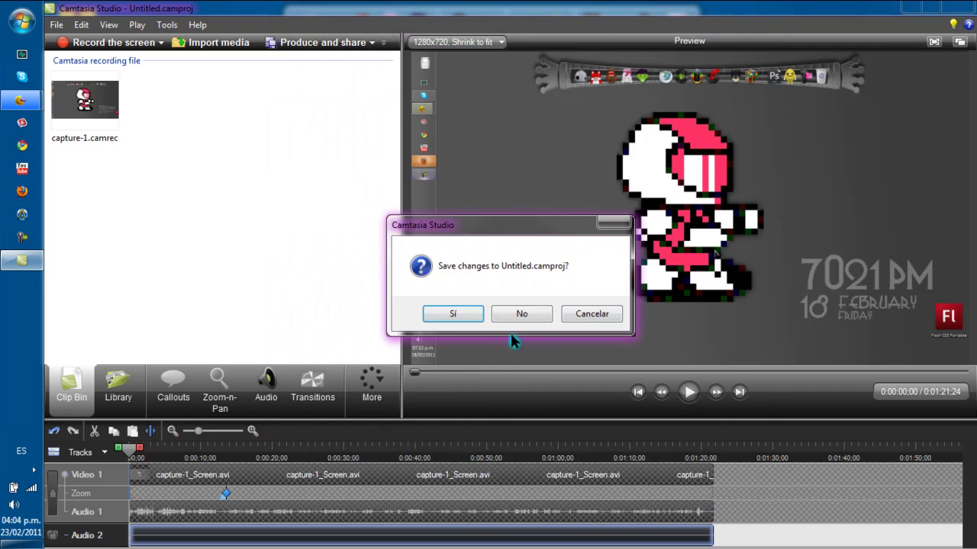
left_click(531, 311)
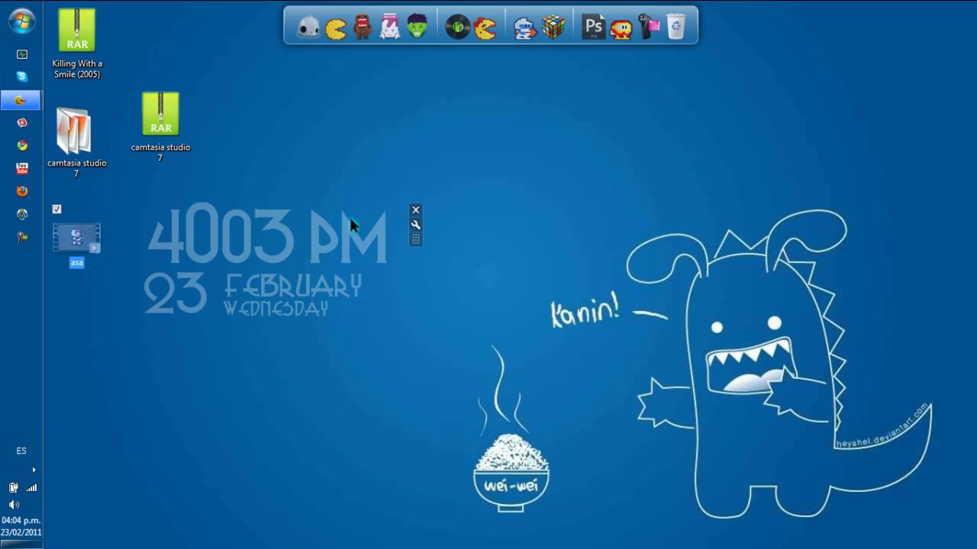
left_click_drag(610, 150, 681, 510)
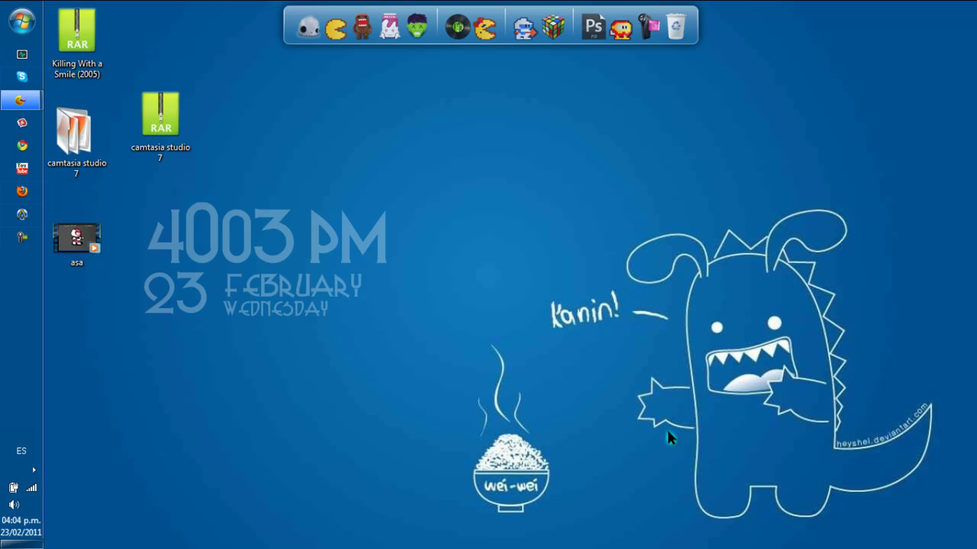